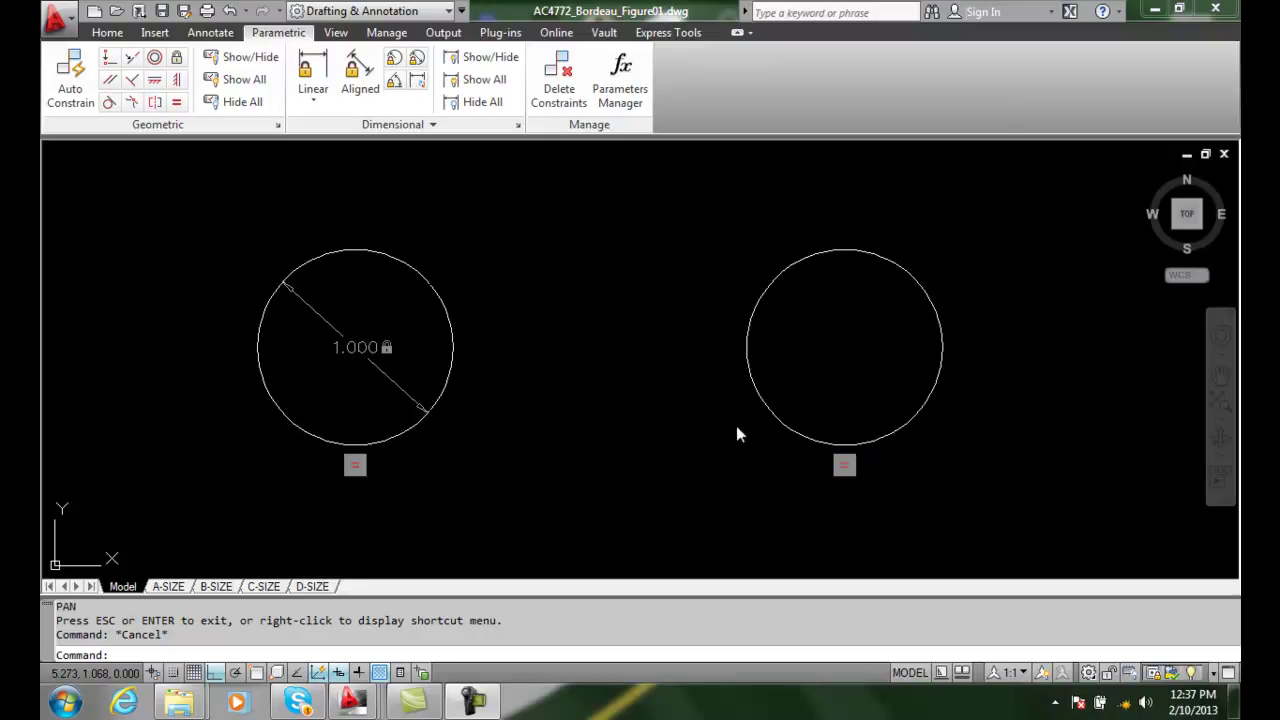
- Change the left circle's diameter constraint to 2.000, resizing both equal circles
click(355, 346)
double_click(355, 346)
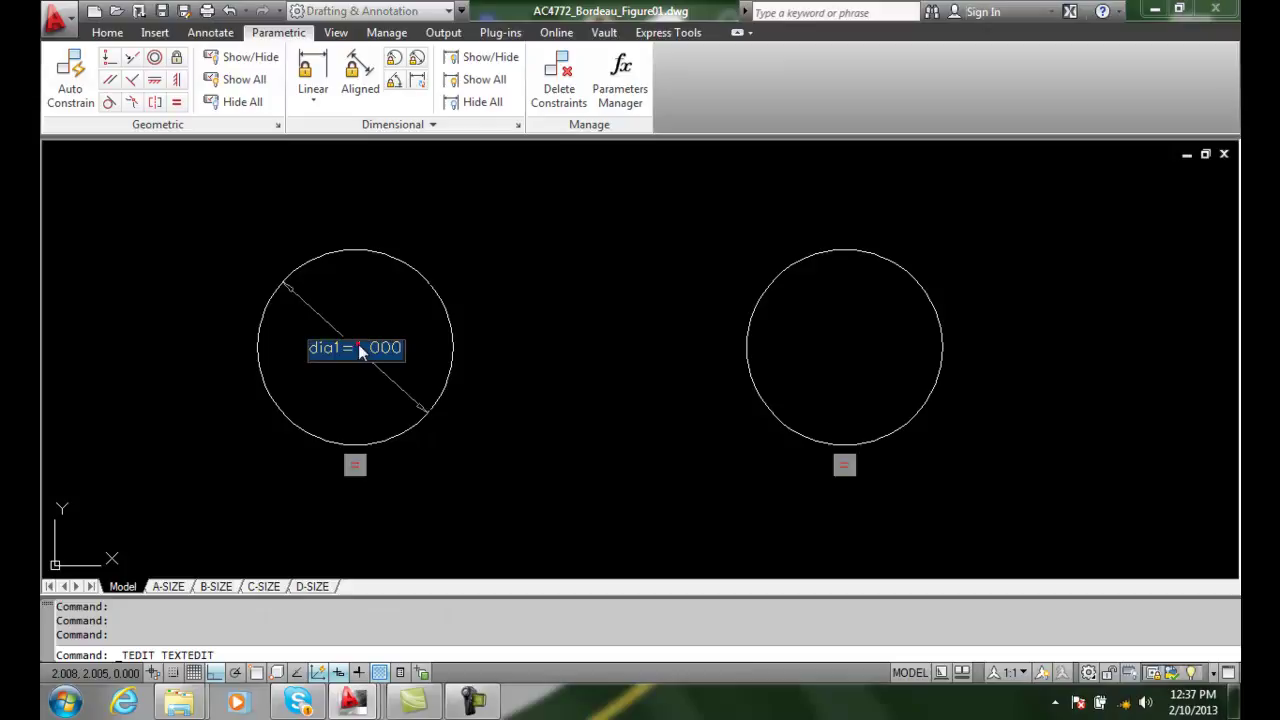
click(358, 344)
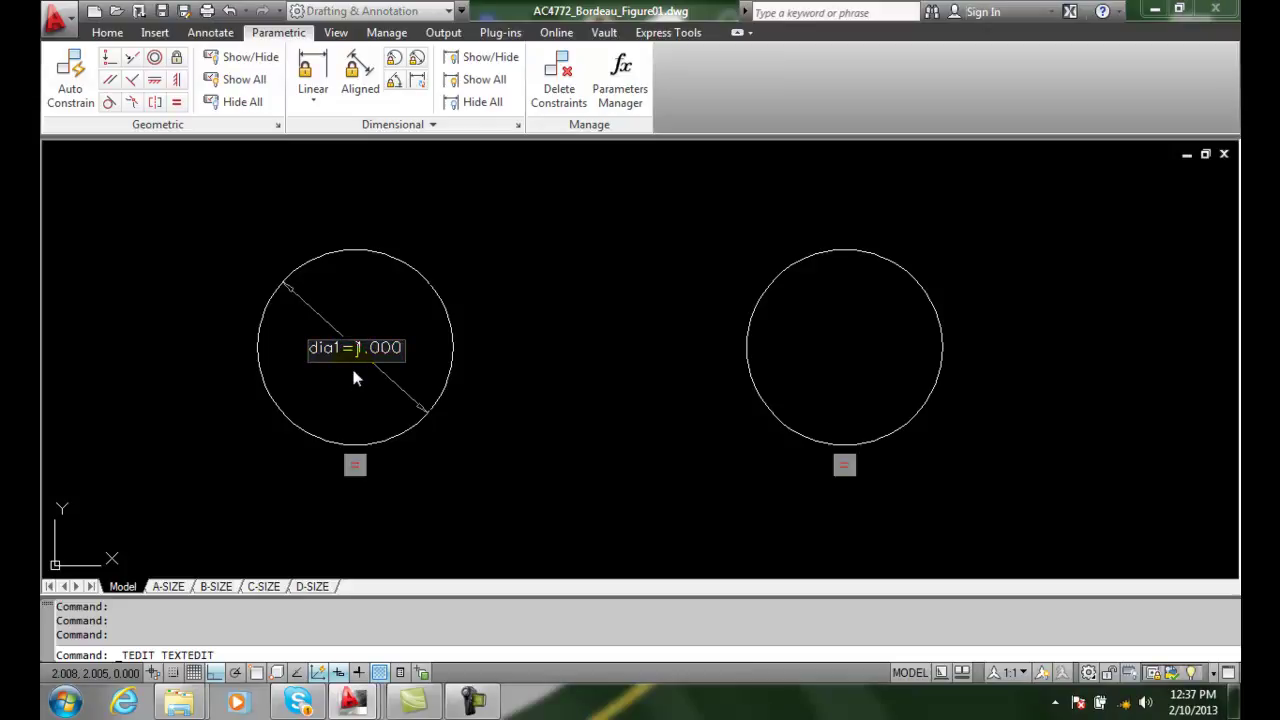
key(Delete)
text(2)
key(Return)
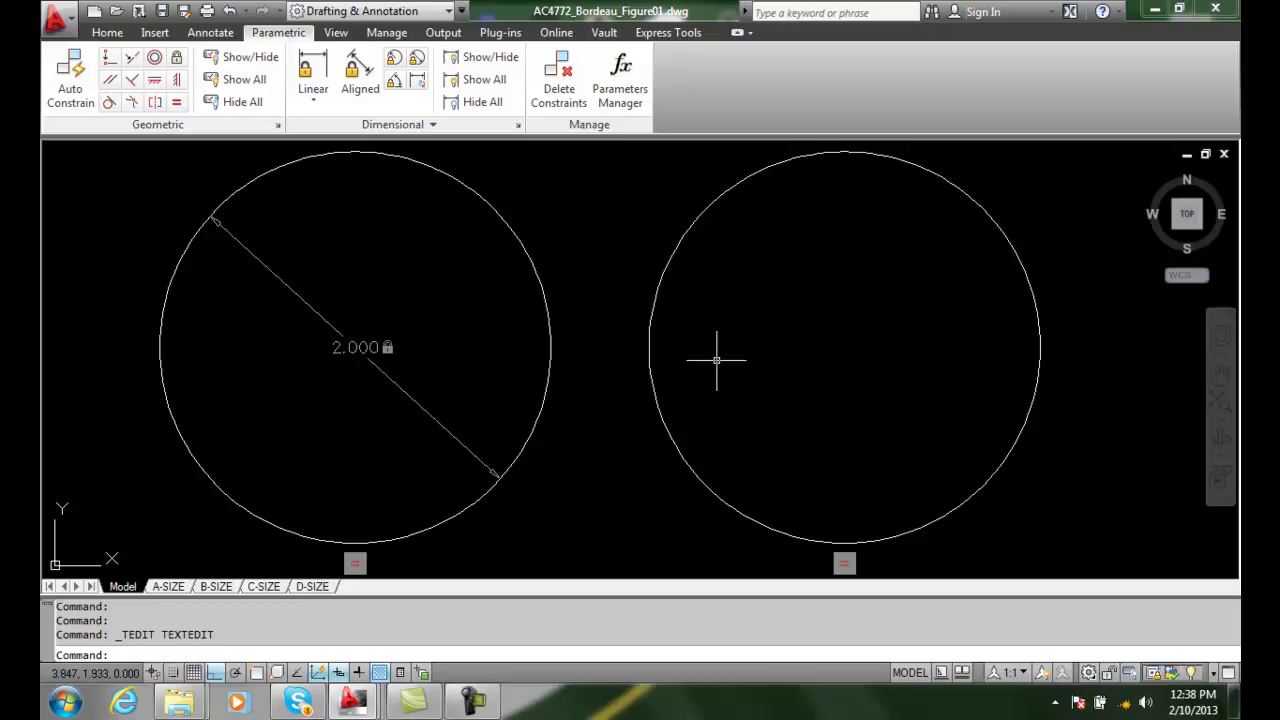
- Edit the diameter constraint again to 1.5 so both circles shrink to 1.500
click(337, 348)
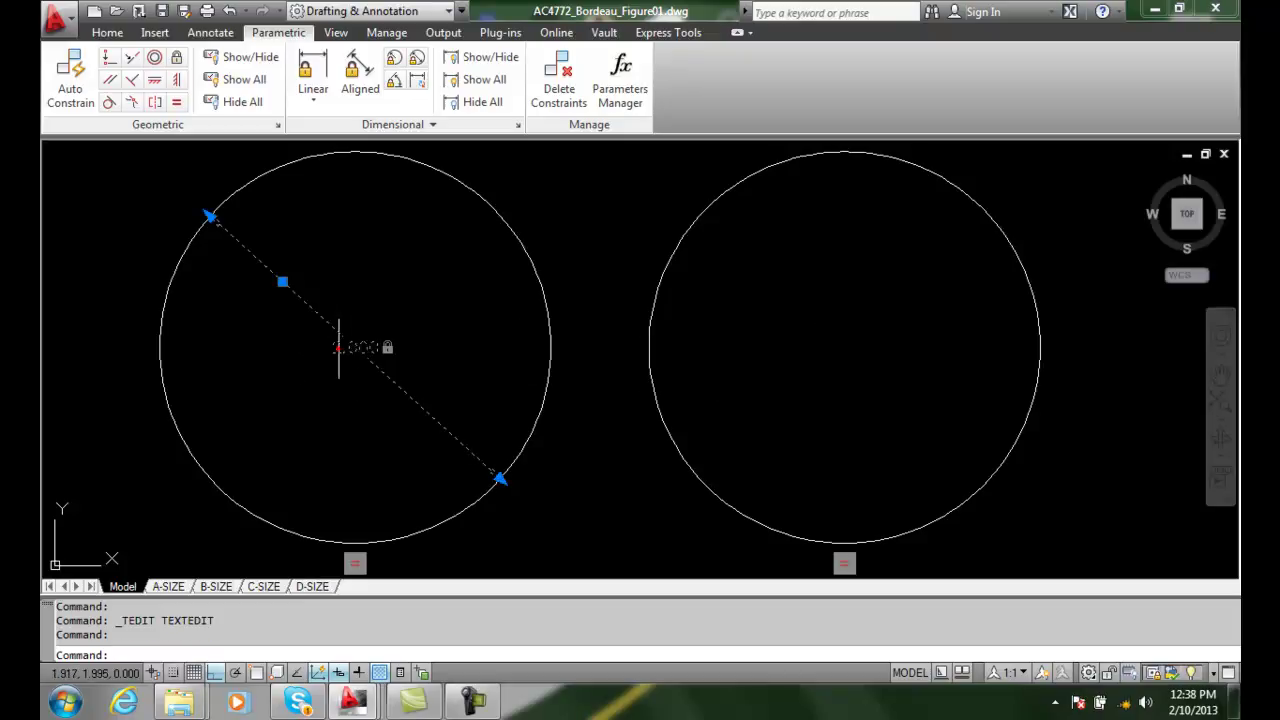
click(340, 347)
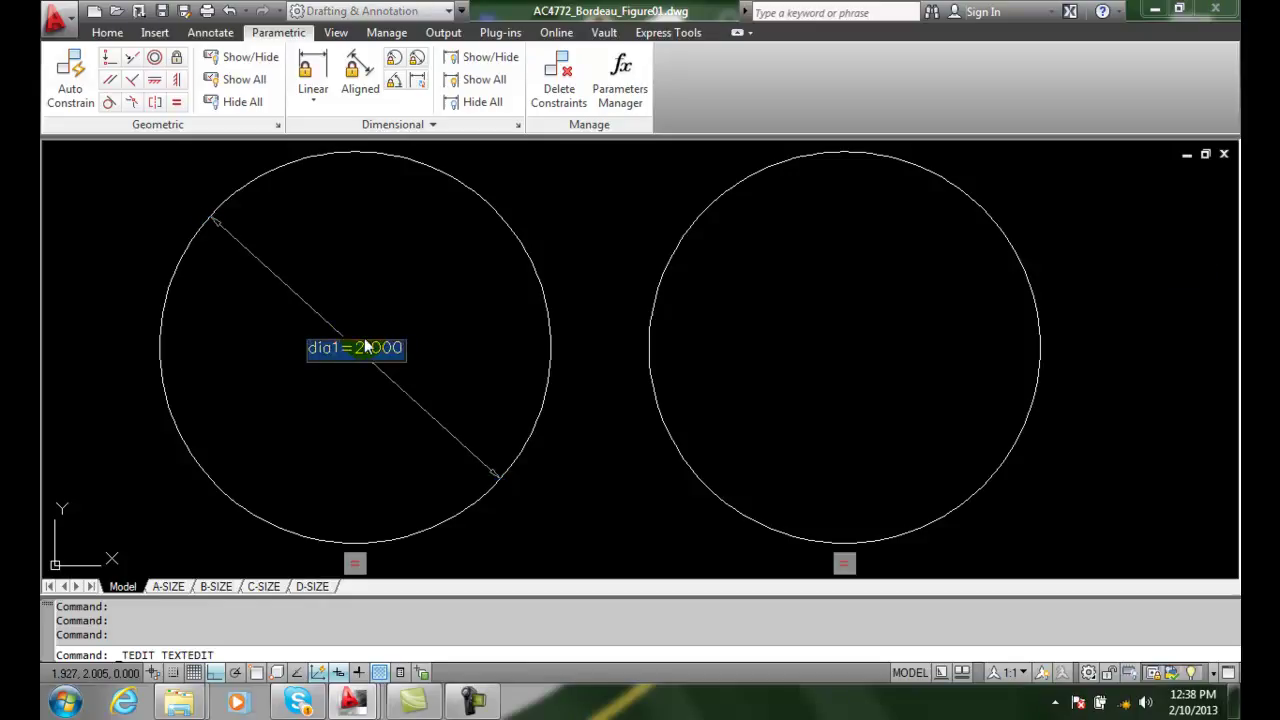
key(Return)
double_click(359, 347)
click(359, 348)
key(BackSpace)
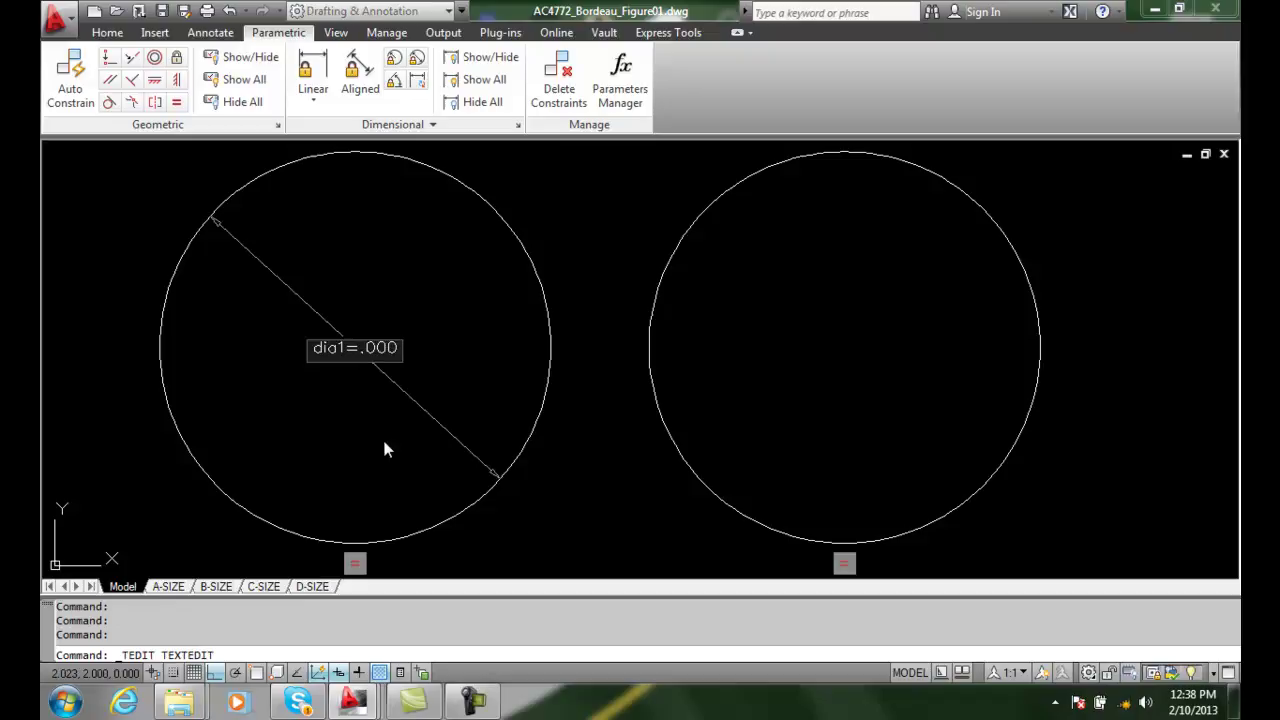
text(1.5)
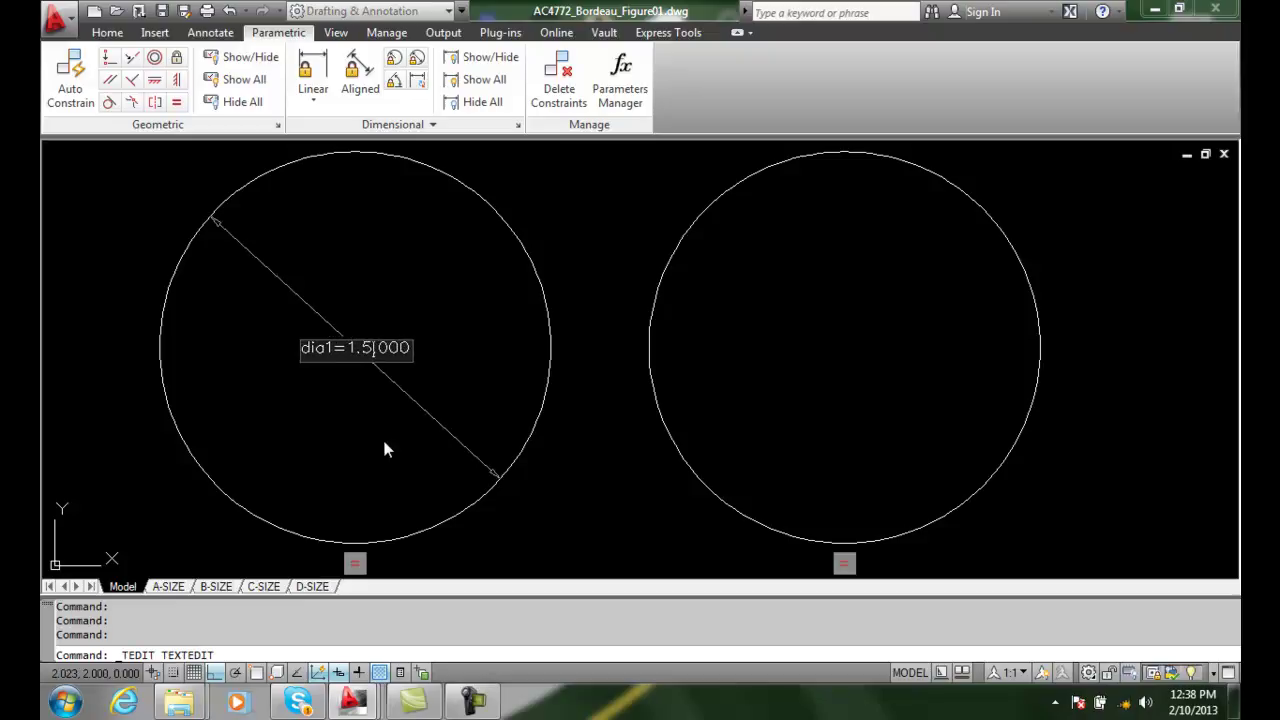
key(Delete)
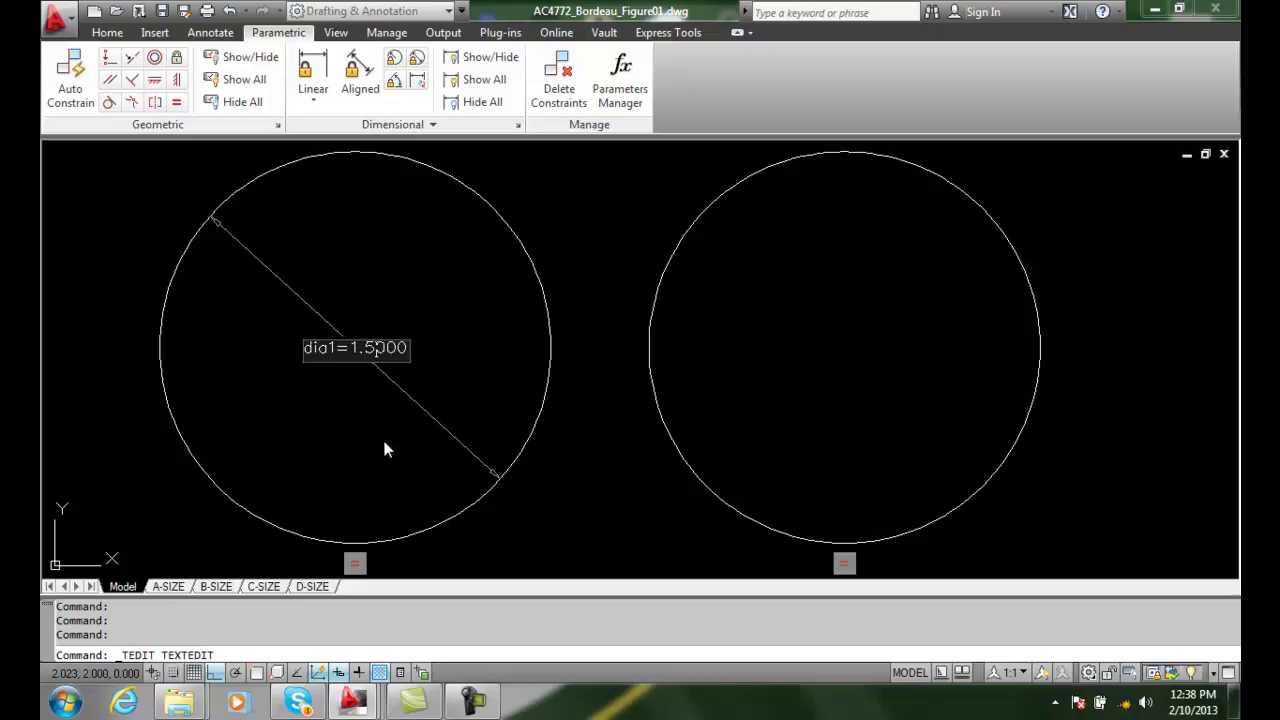
key(Return)
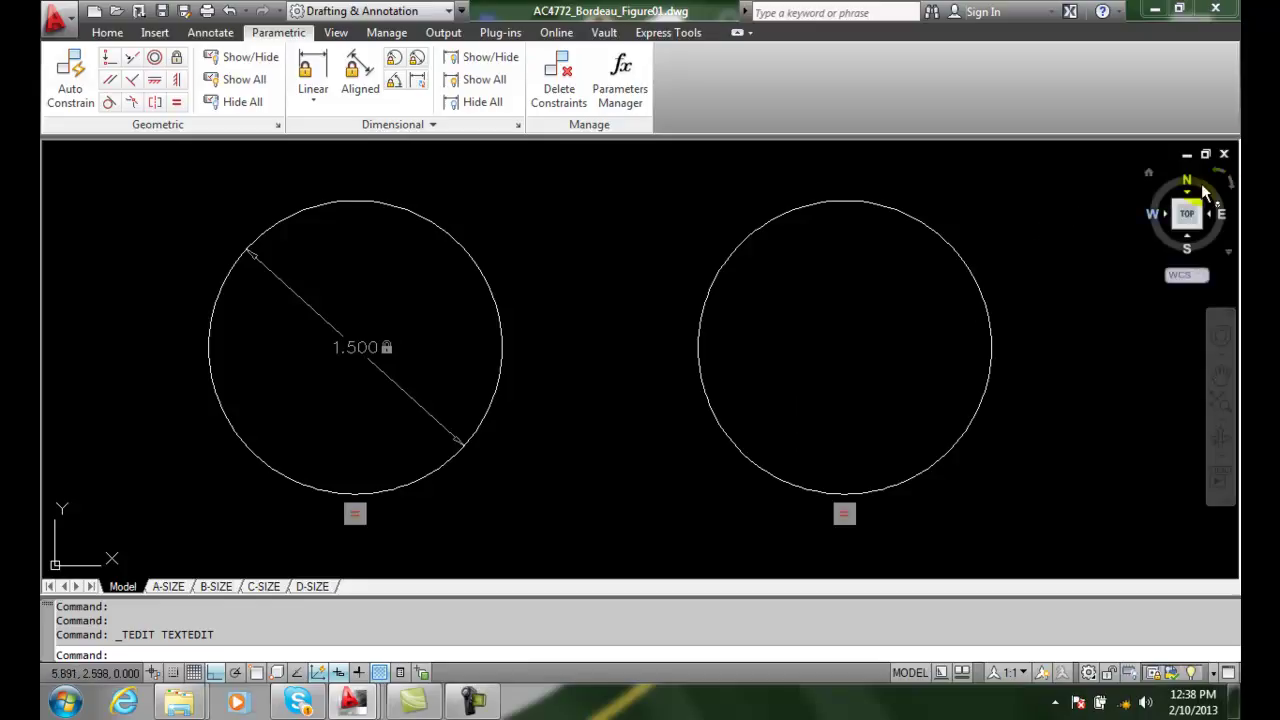
- Close the circles drawing, discarding the unsaved changes
click(1224, 153)
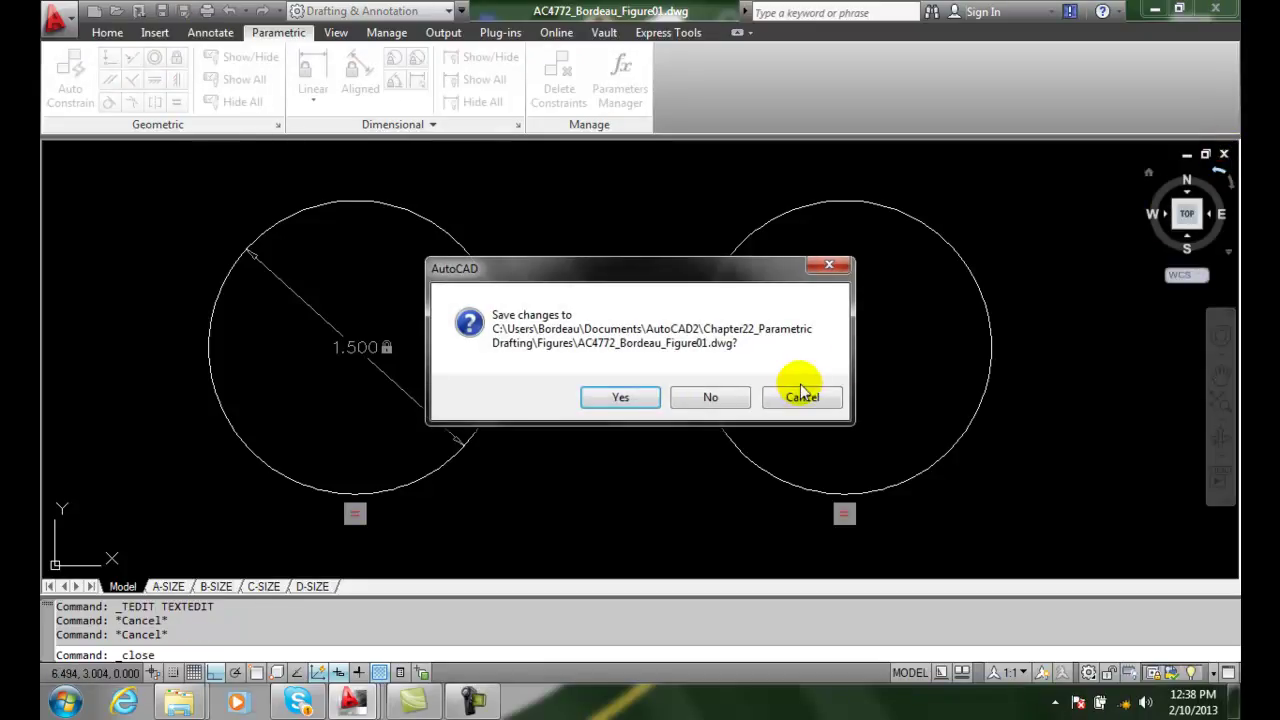
click(710, 397)
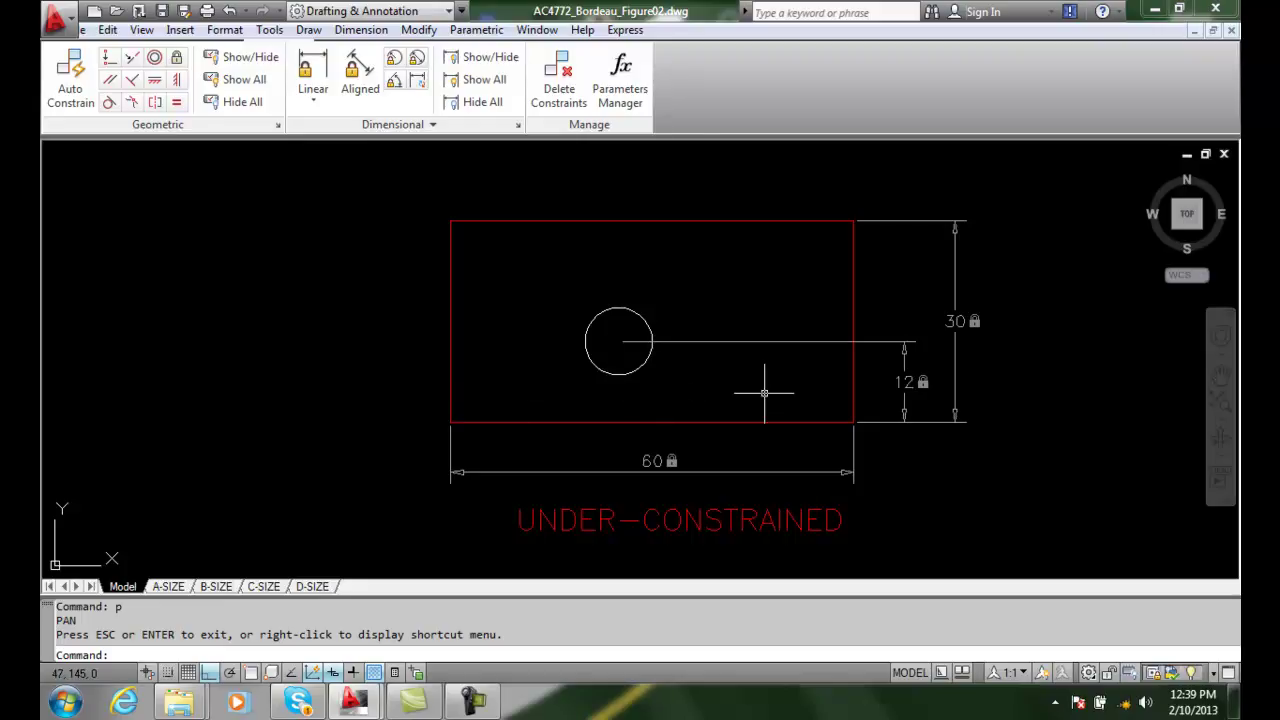
- Pan left with P to show the fully-constrained plate with its 35 hole-position dimension
text(p)
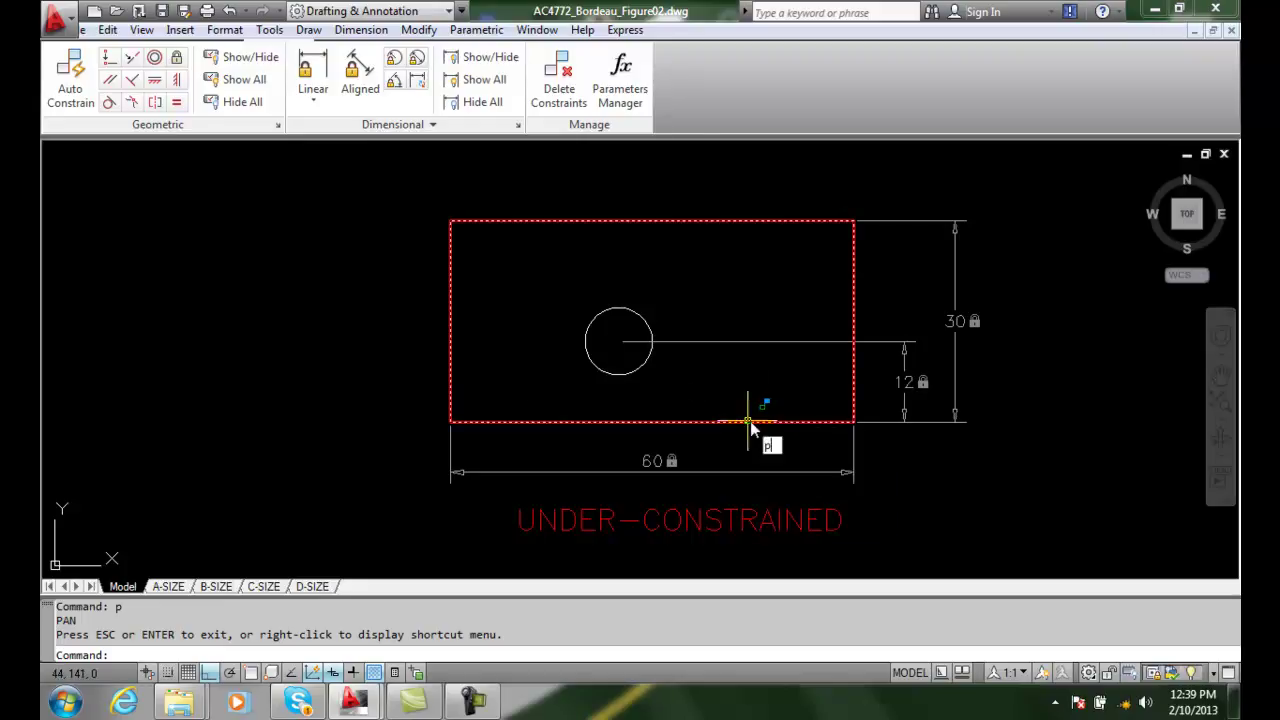
key(Return)
mouse_move(949, 451)
mouse_down()
mouse_move(156, 416)
mouse_move(149, 437)
mouse_up()
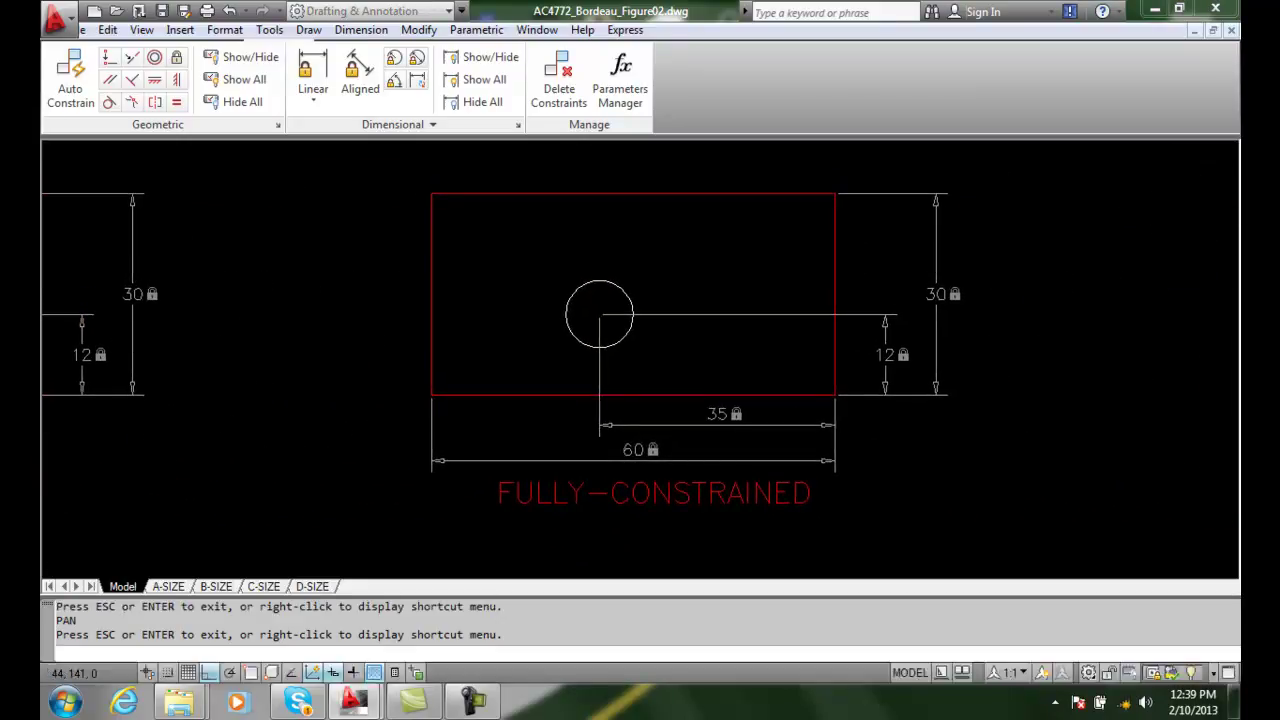
key(Escape)
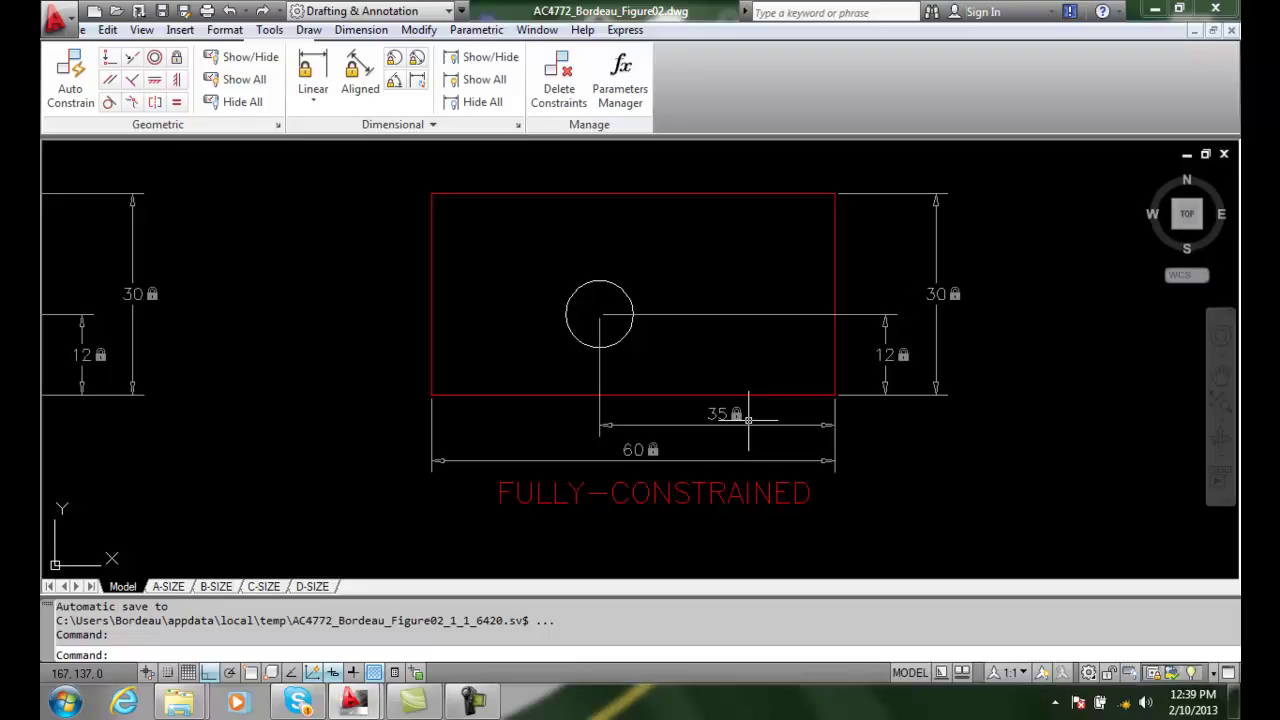
text(p)
key(Return)
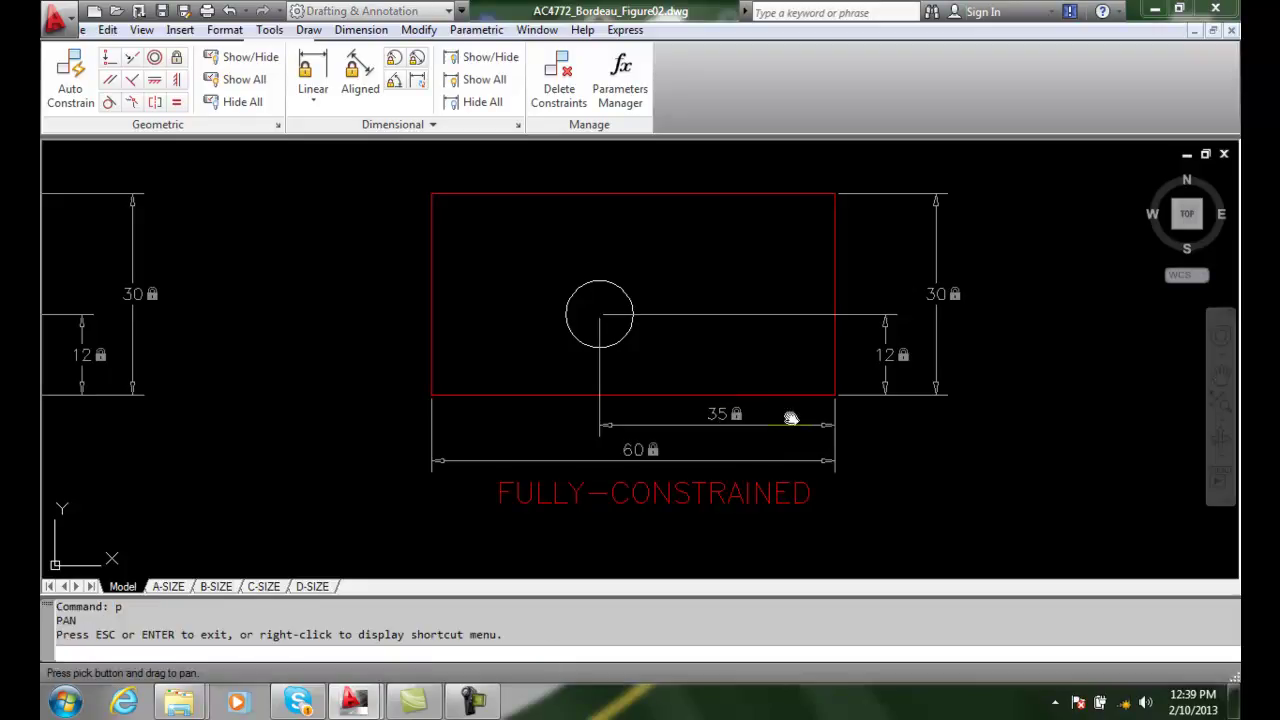
- Pan to the over-constrained plate and select its 35 dimension constraint
mouse_move(971, 434)
mouse_down()
mouse_move(466, 457)
mouse_move(234, 443)
mouse_up()
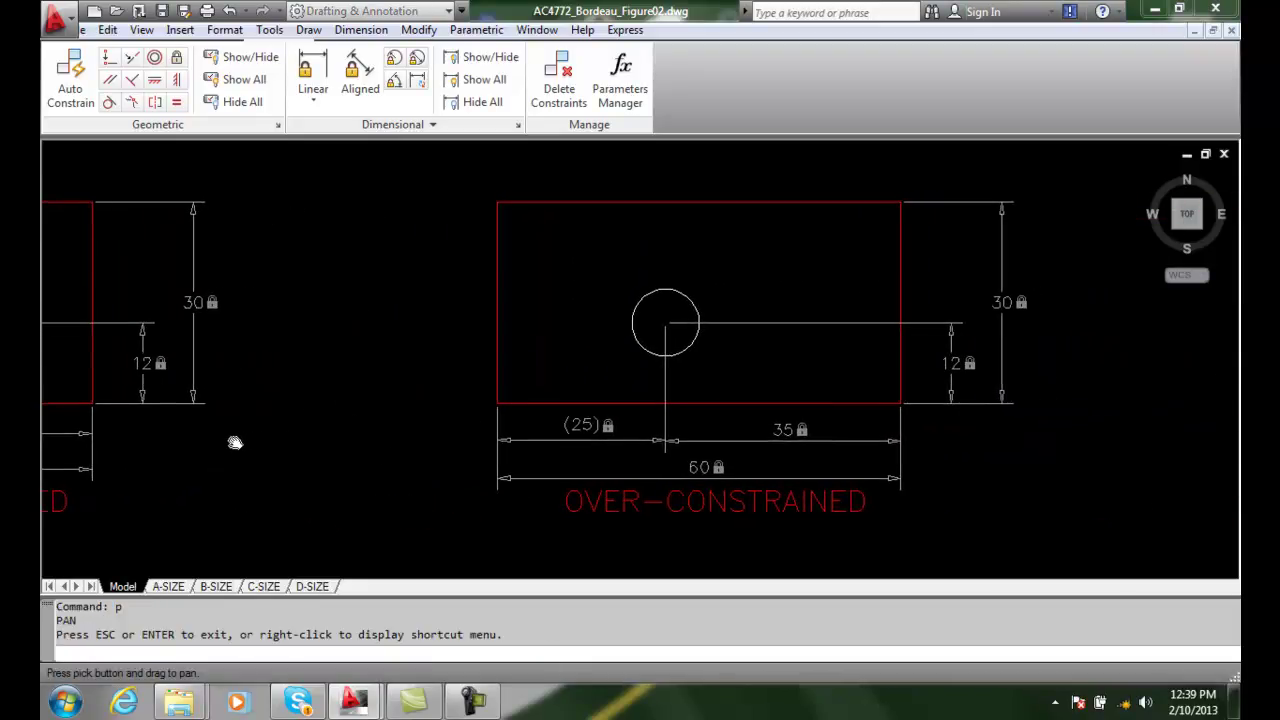
key(Escape)
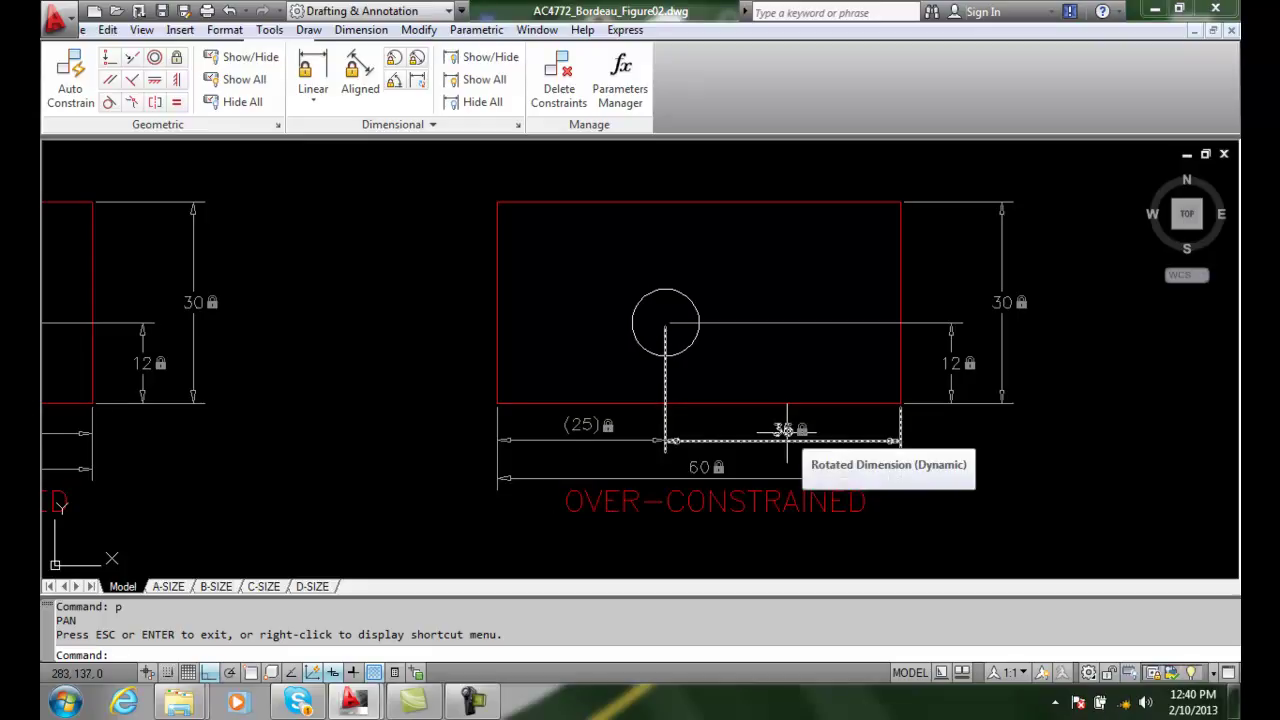
click(787, 430)
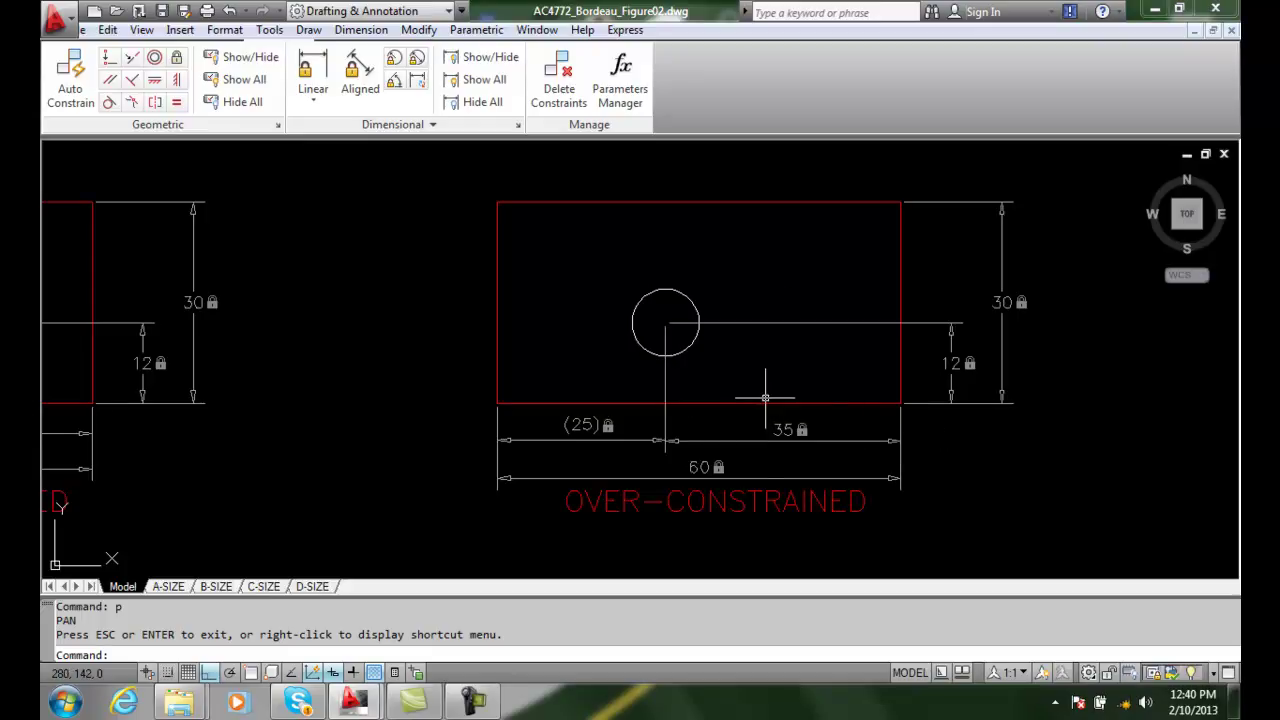
- Zoom to extents (Z, E) so all three constrained plates fit in view
text(z)
key(Return)
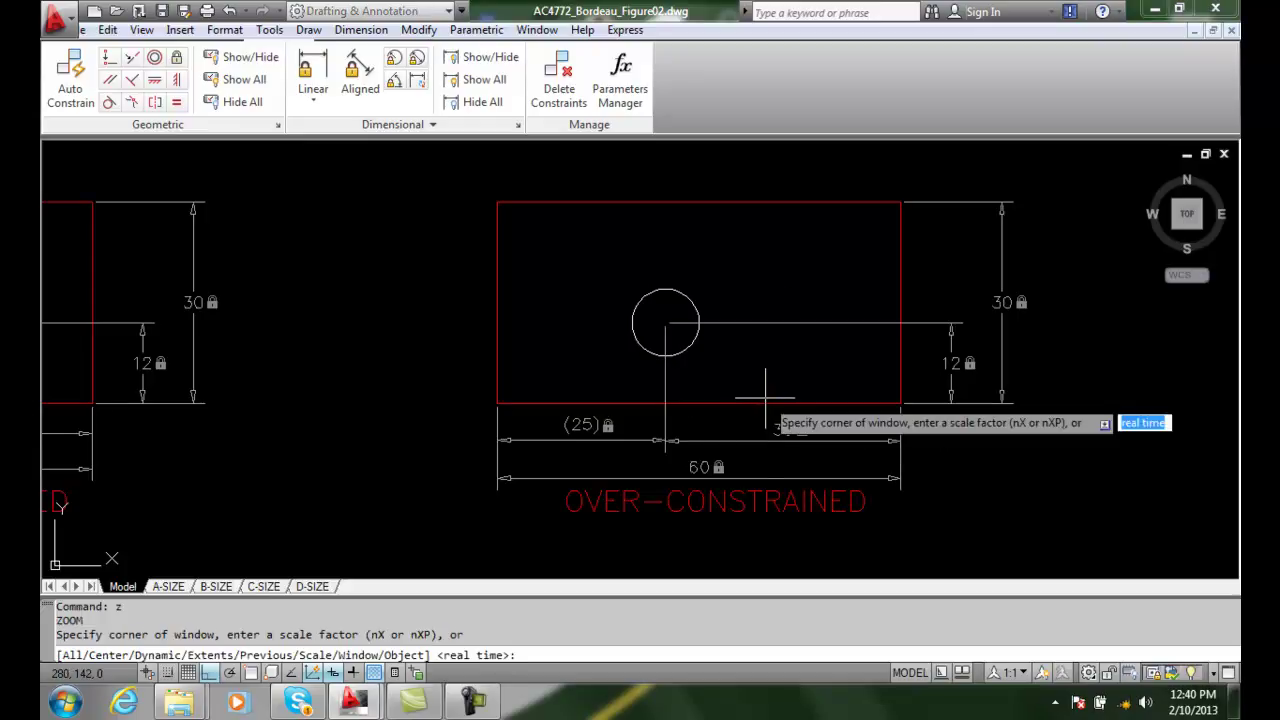
text(e)
key(Return)
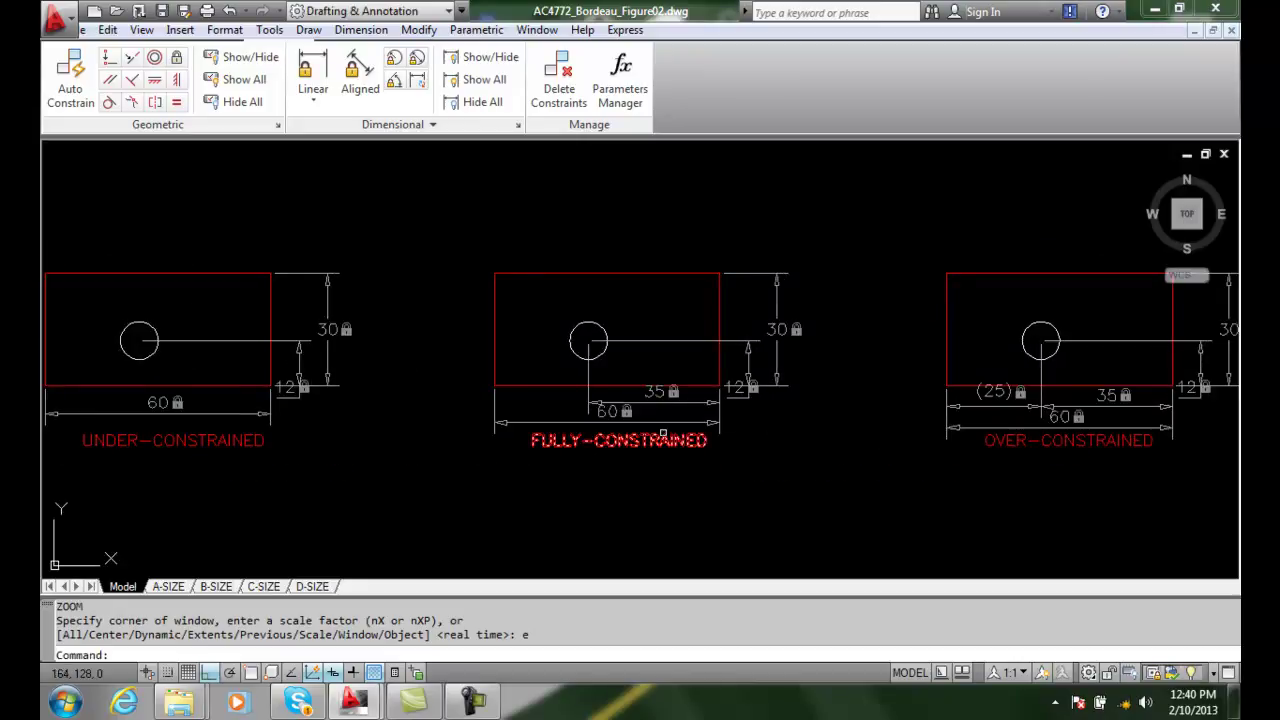